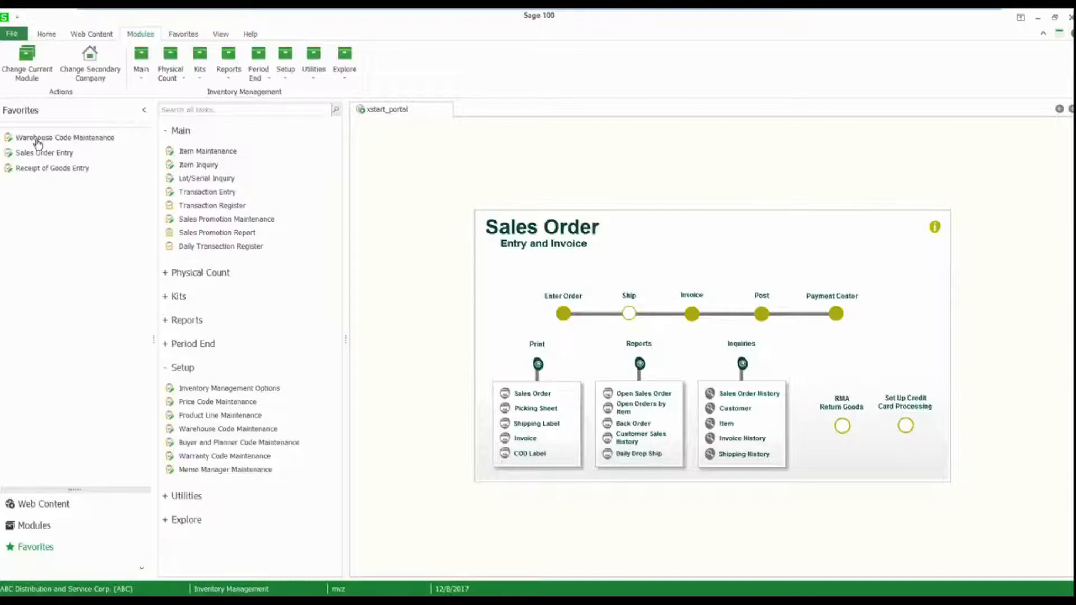
# Open the EAST WAREHOUSE record, code 001, in Warehouse Code Maintenance.
pyautogui.click(37, 139)
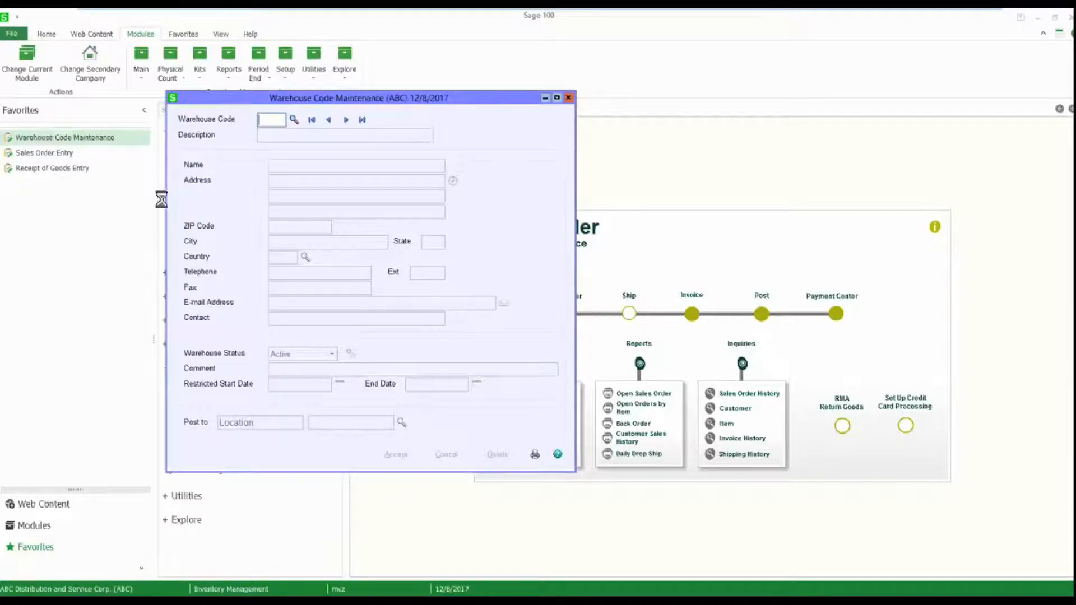
pyautogui.click(292, 119)
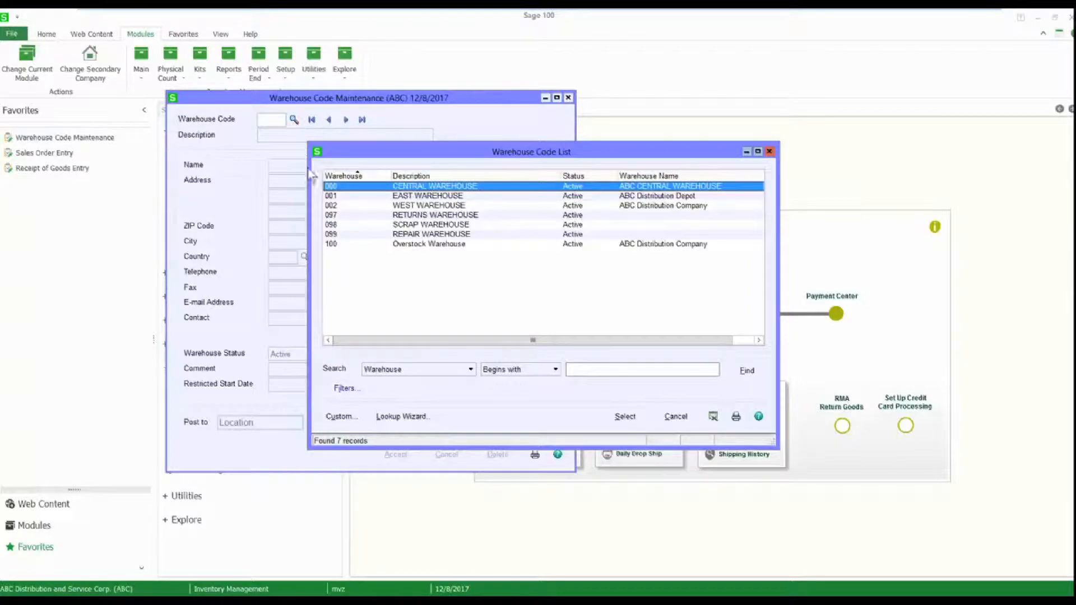
pyautogui.doubleClick(339, 196)
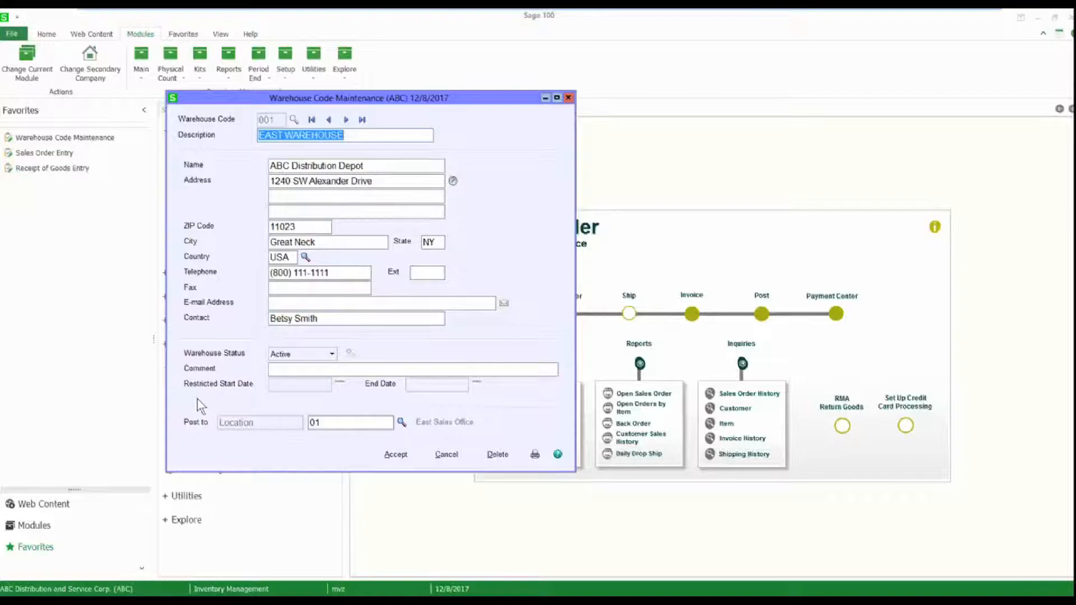
# Try to set the East Warehouse's status to Inactive and review the list of exceptions that prevent it.
pyautogui.click(332, 354)
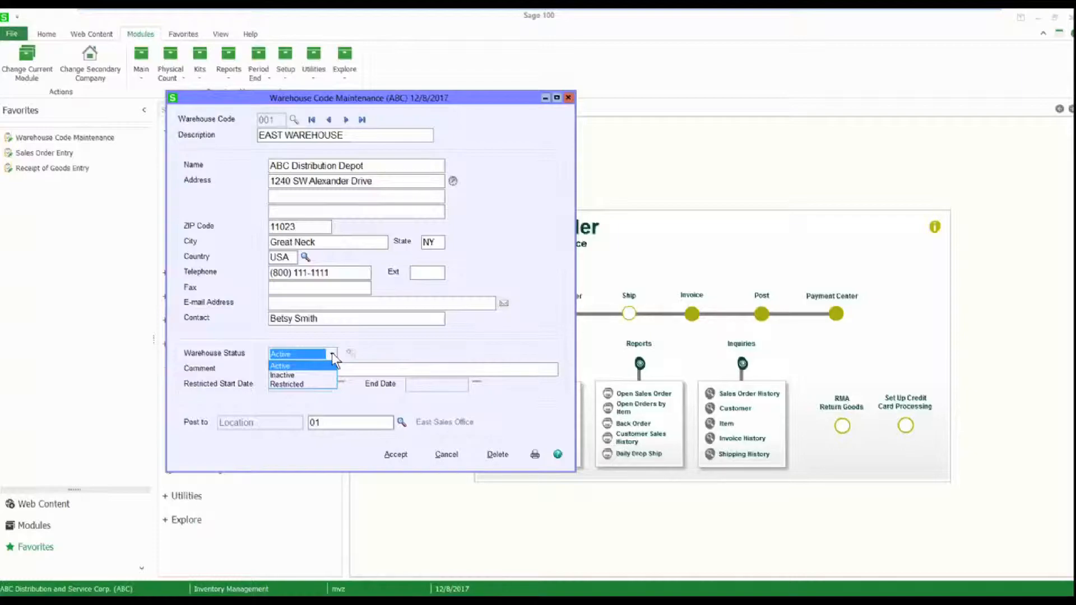
pyautogui.click(283, 375)
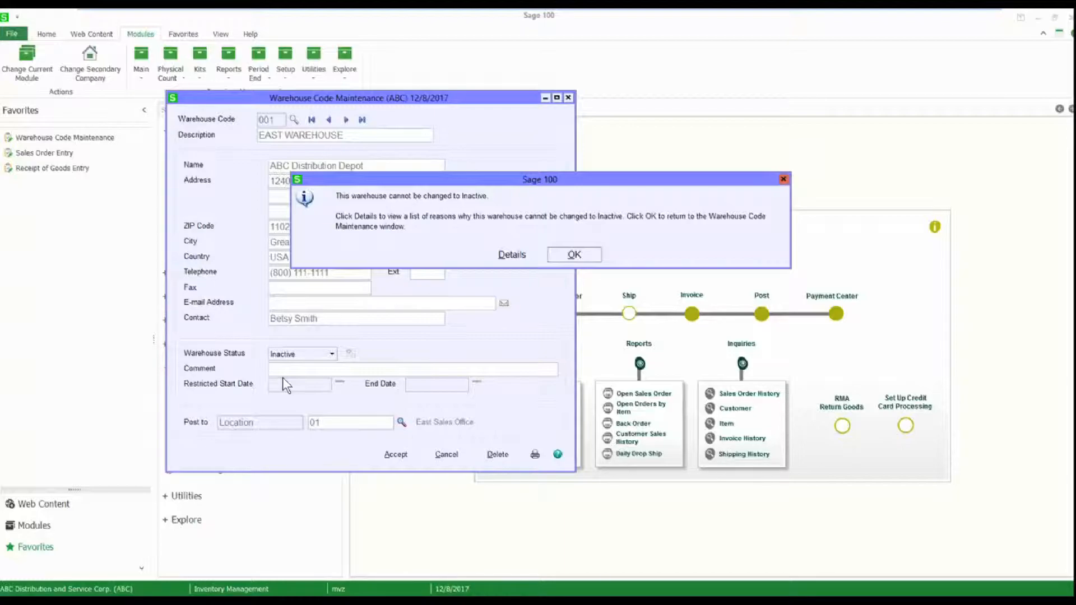
pyautogui.click(510, 255)
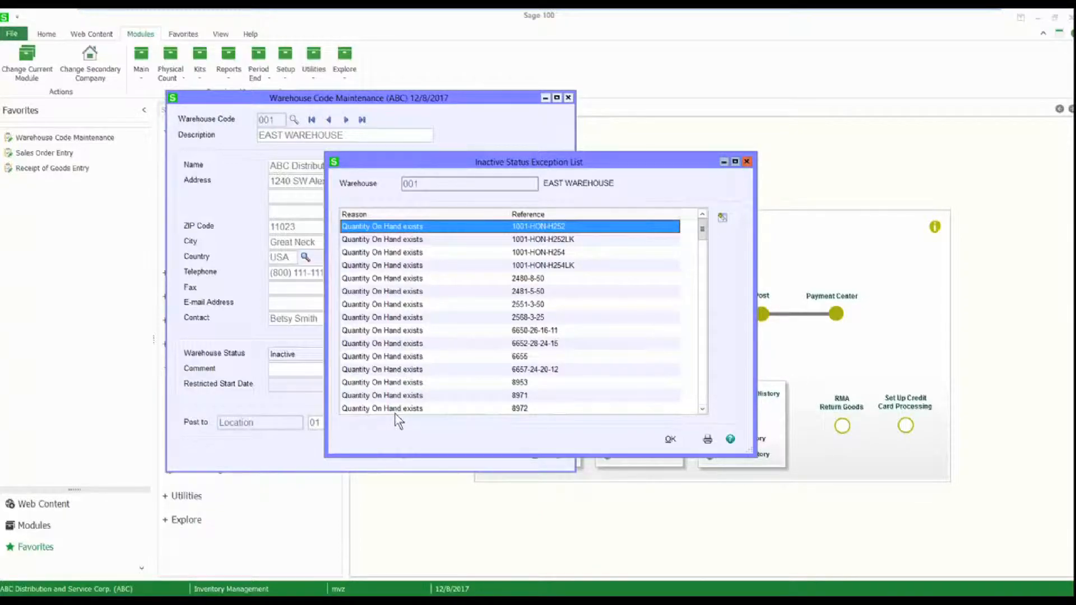
pyautogui.moveTo(704, 233); pyautogui.dragTo(708, 382)
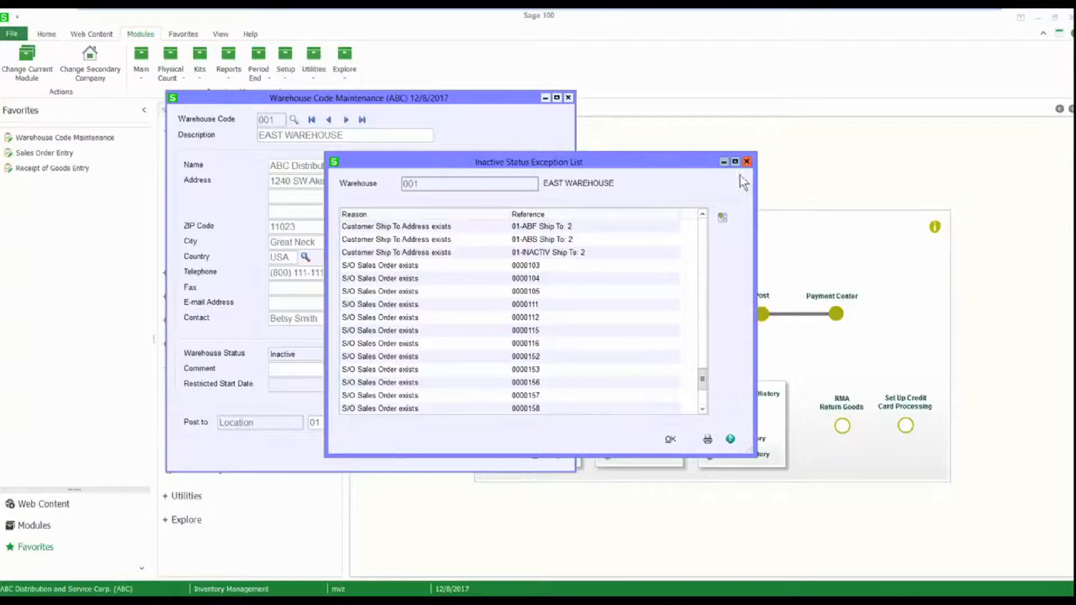
pyautogui.click(746, 161)
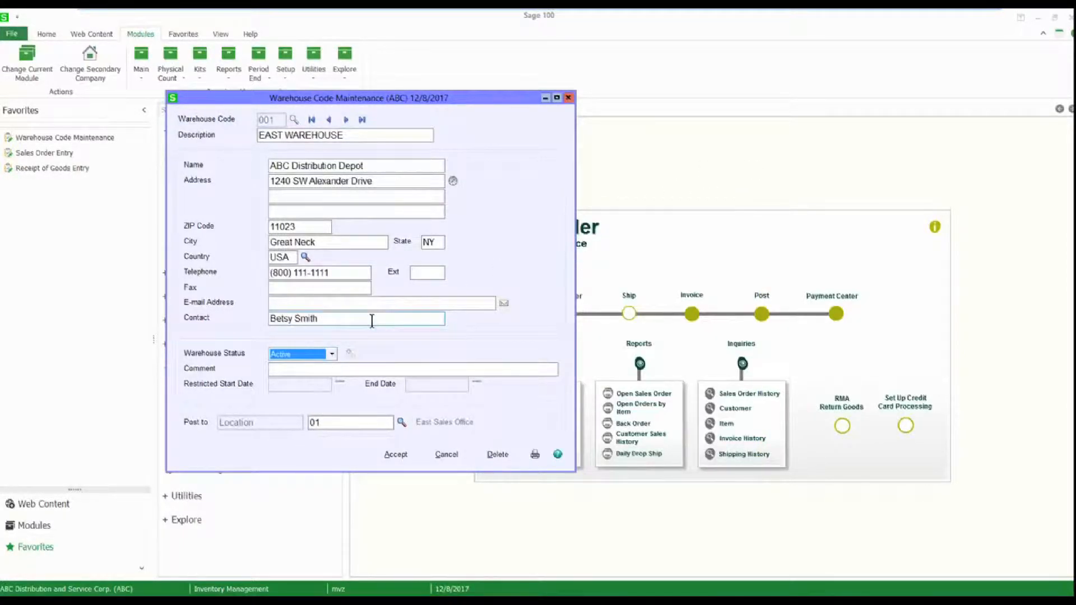
# Set the East Warehouse's status to Restricted, allowing entry only for P/O Receipt of Goods Entry.
pyautogui.click(332, 353)
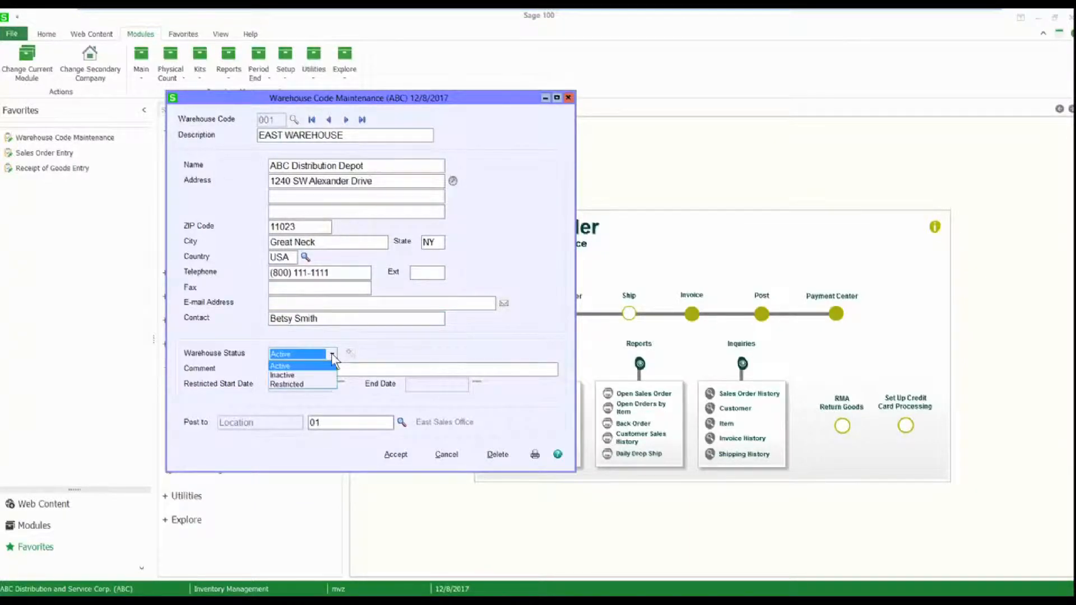
pyautogui.click(303, 384)
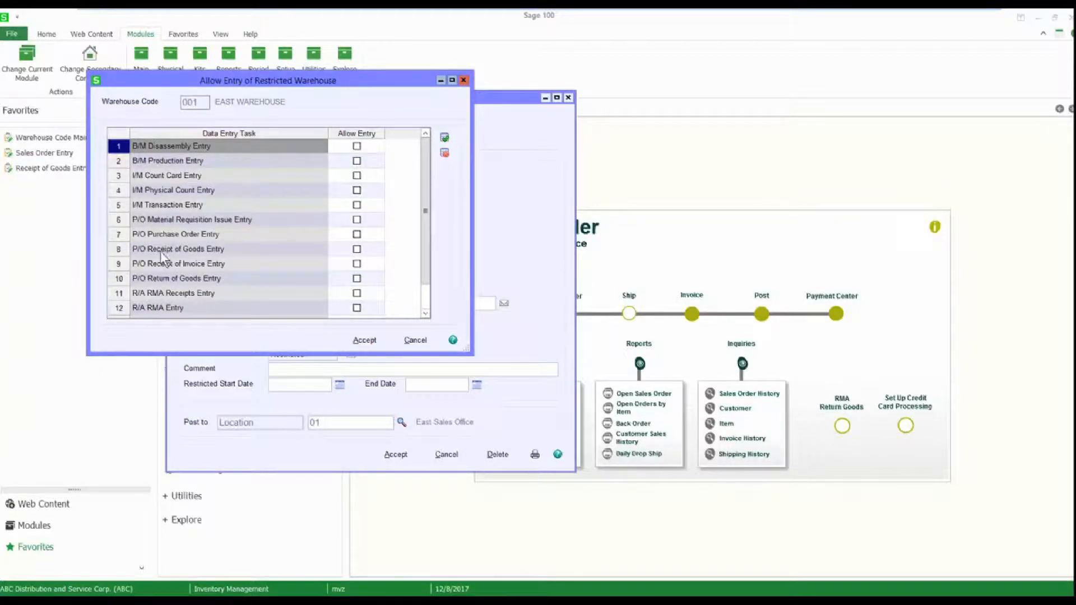
pyautogui.click(357, 249)
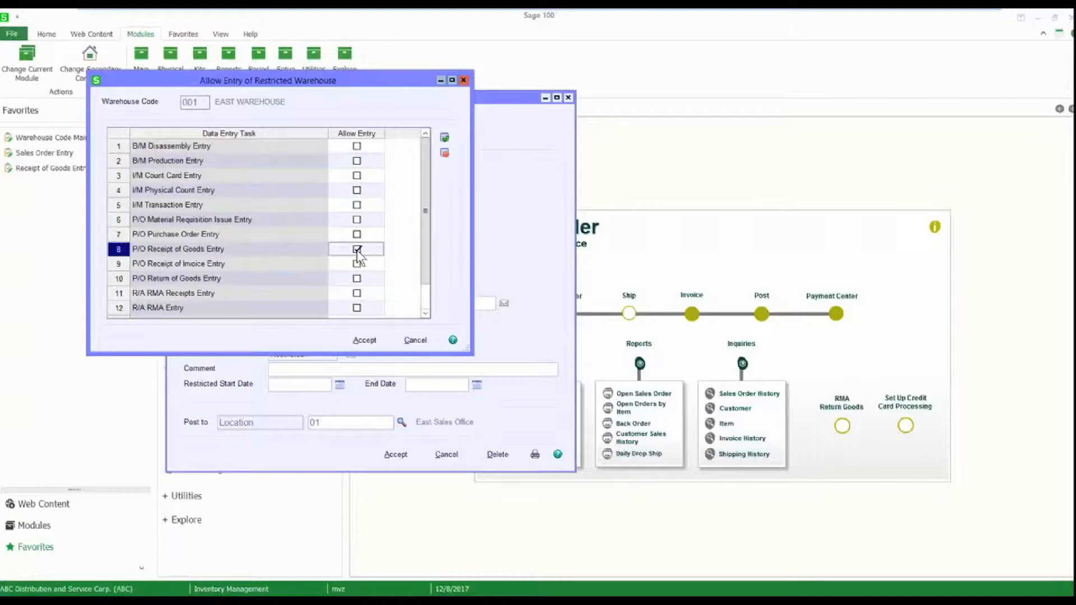
pyautogui.click(365, 340)
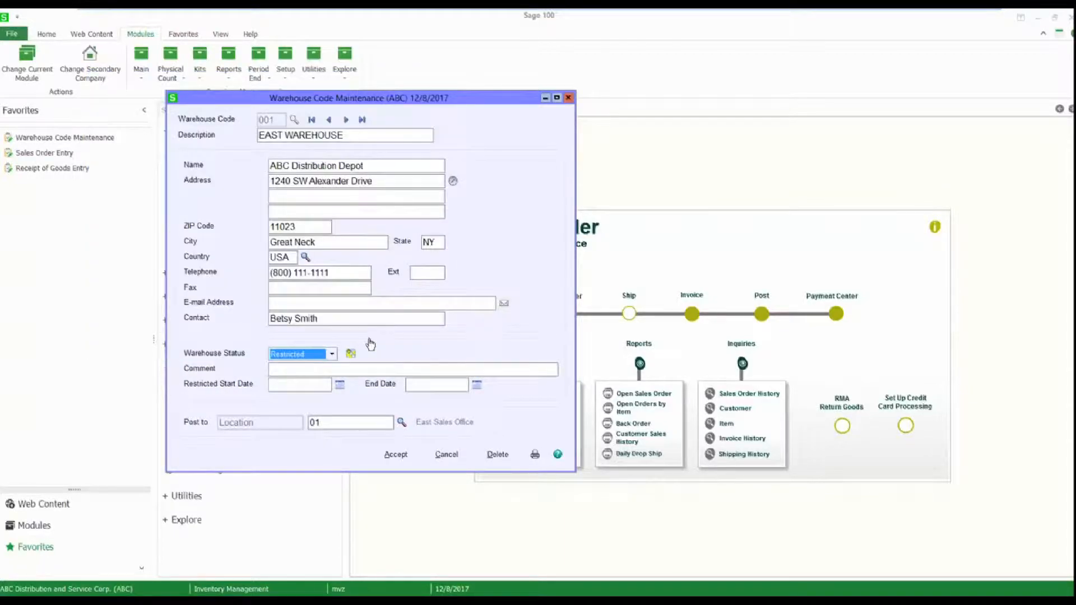
# Restrict the warehouse from 12/7/2017 to 12/15/2017, save the record and close Warehouse Code Maintenance.
pyautogui.click(341, 385)
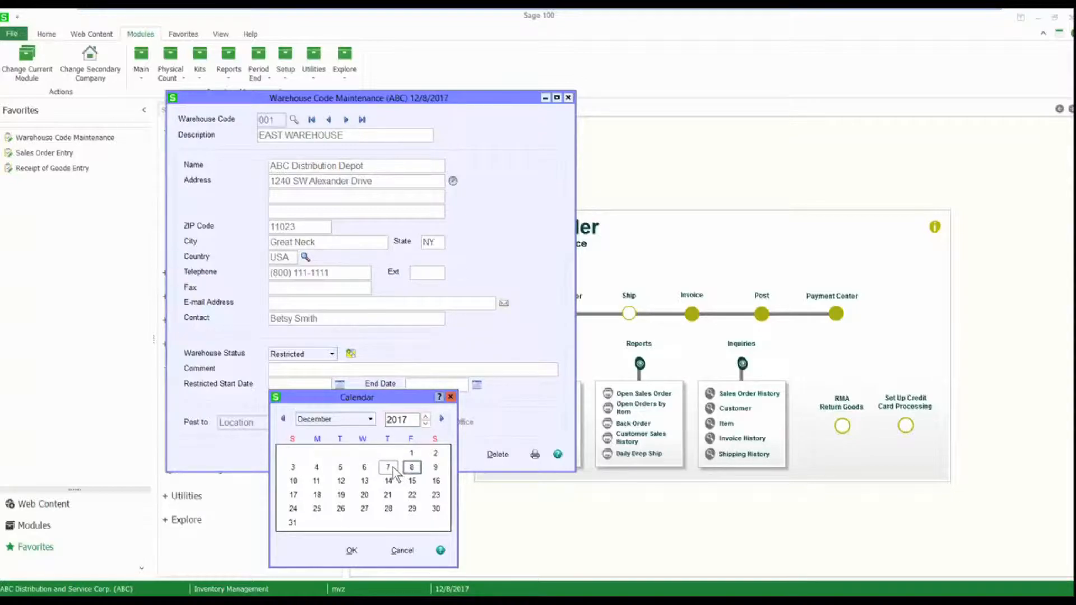
pyautogui.doubleClick(393, 470)
pyautogui.click(477, 385)
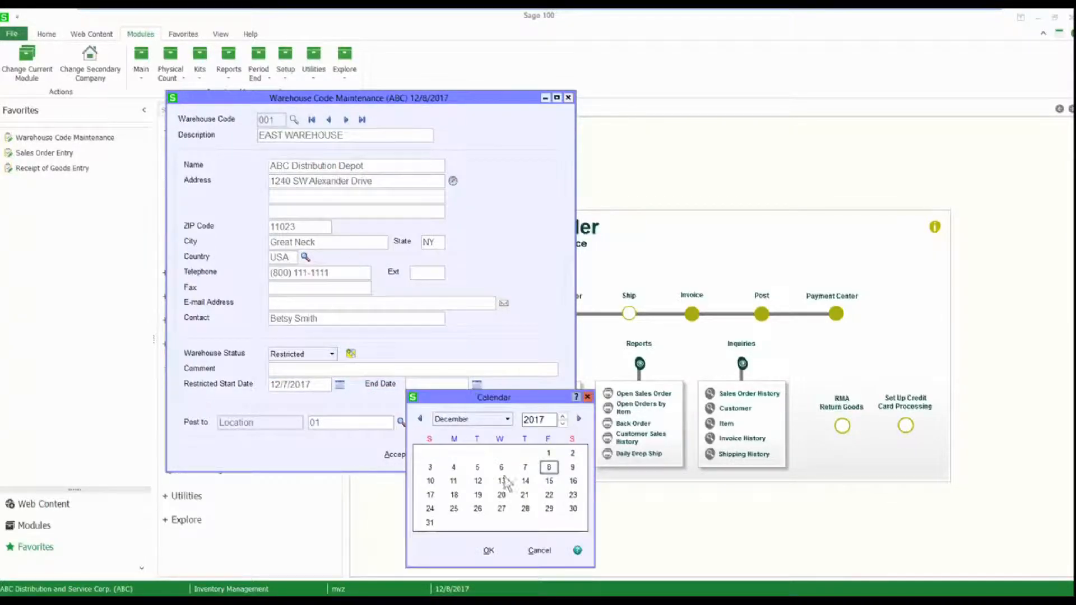
pyautogui.doubleClick(548, 481)
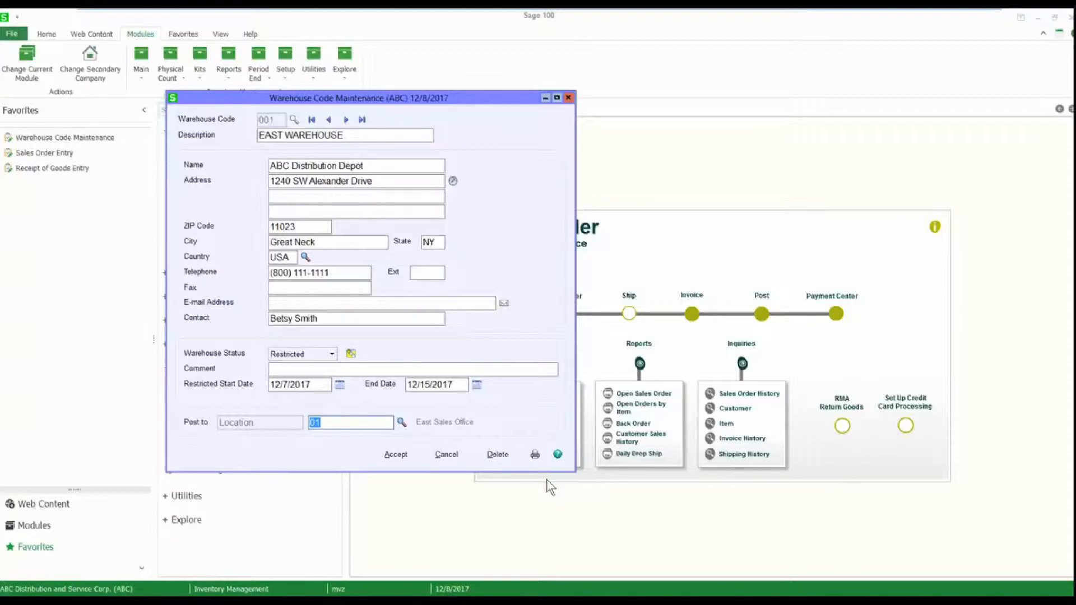
pyautogui.click(396, 455)
pyautogui.click(567, 98)
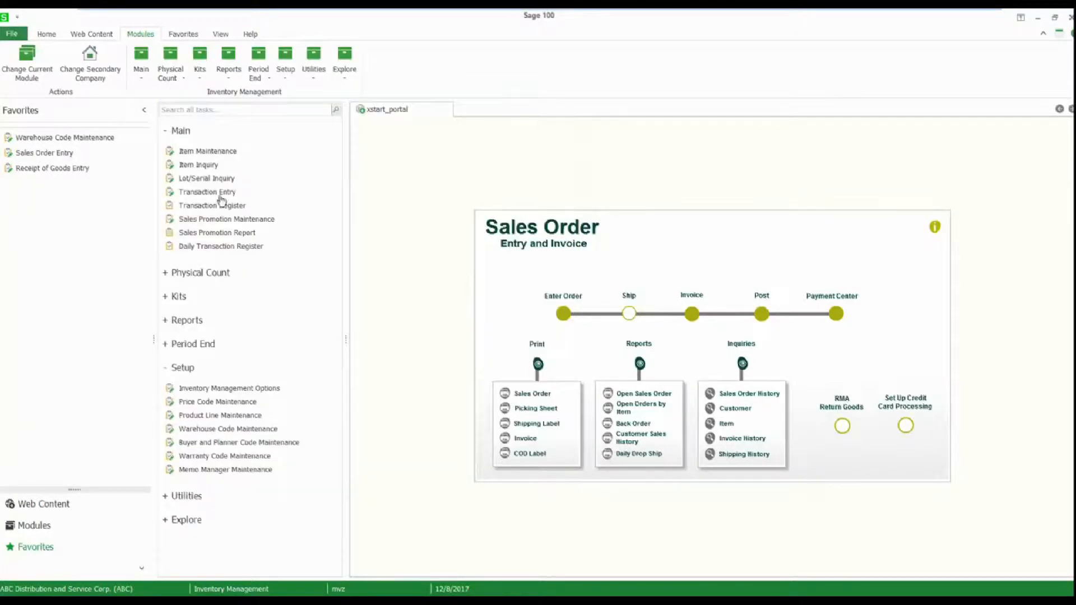
# Open the existing Custom Craft Products sales order in Sales Order Entry by its order number.
pyautogui.click(52, 154)
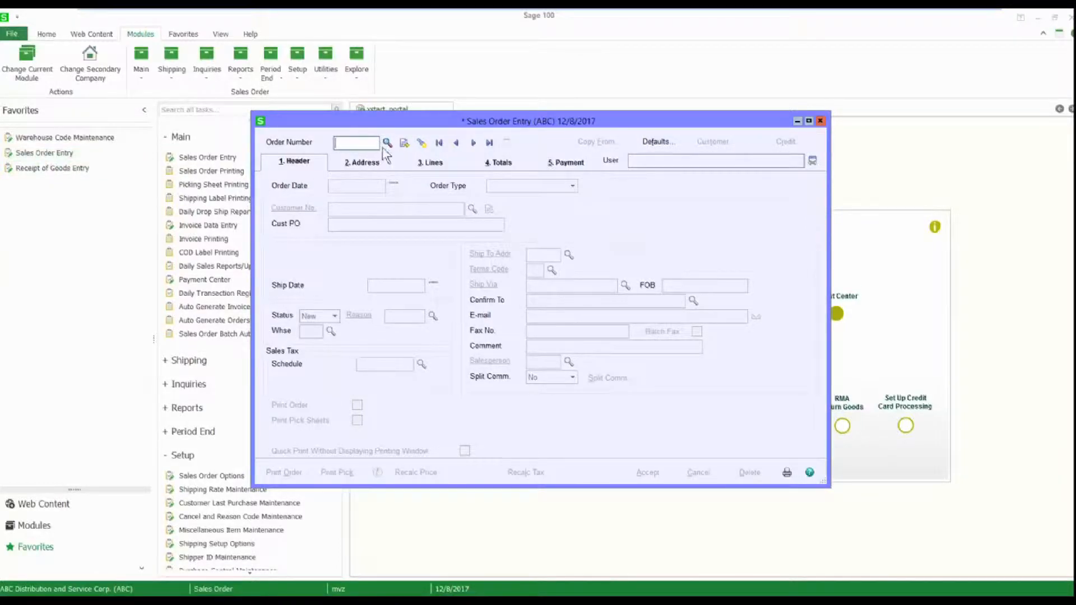
pyautogui.write('12')
pyautogui.press('Tab')
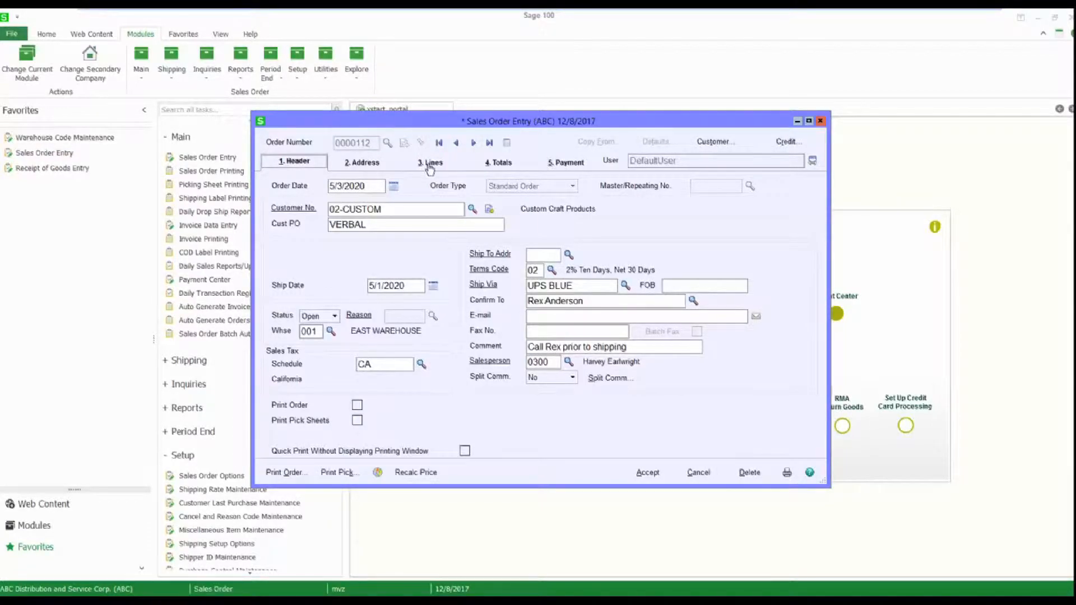
# Move the Warehouse field into the order's lines grid beside Item Code, check the line warehouses, and close Sales Order Entry.
pyautogui.click(429, 164)
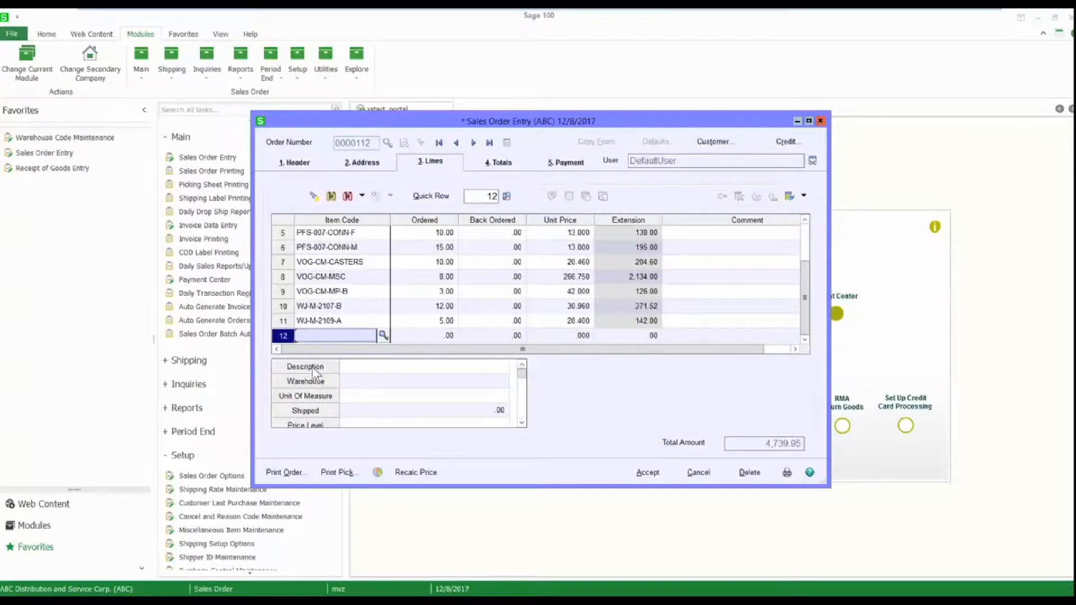
pyautogui.click(337, 232)
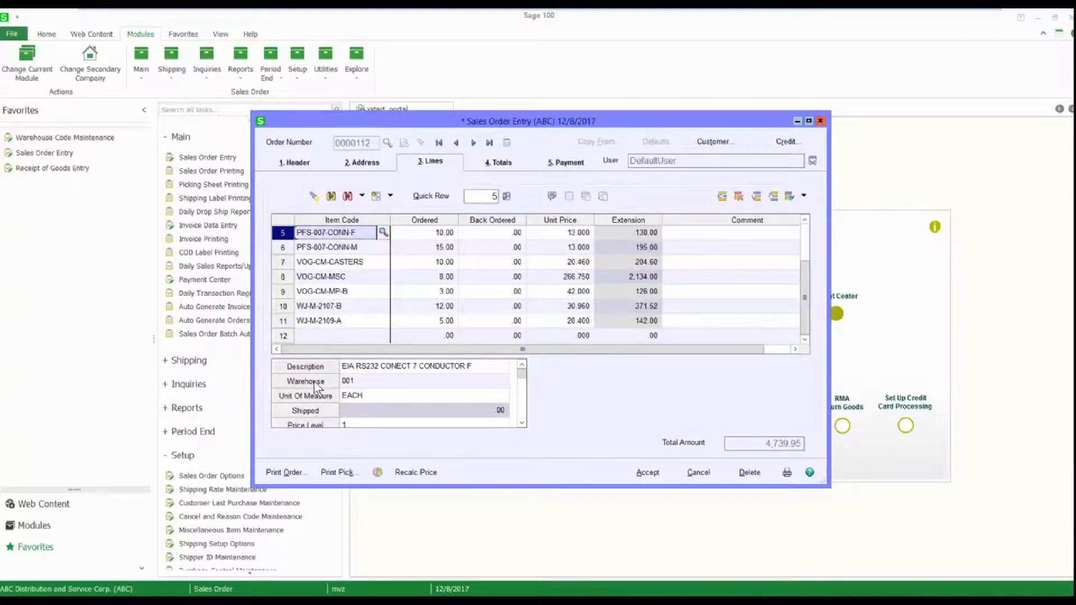
pyautogui.click(316, 383)
pyautogui.moveTo(399, 230); pyautogui.dragTo(399, 225)
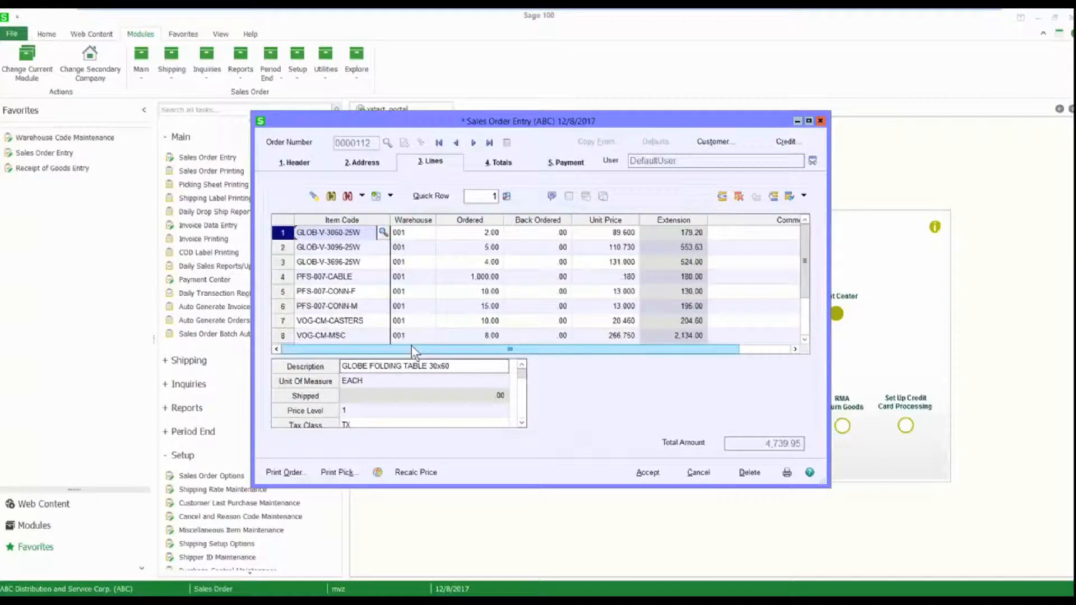
pyautogui.click(821, 123)
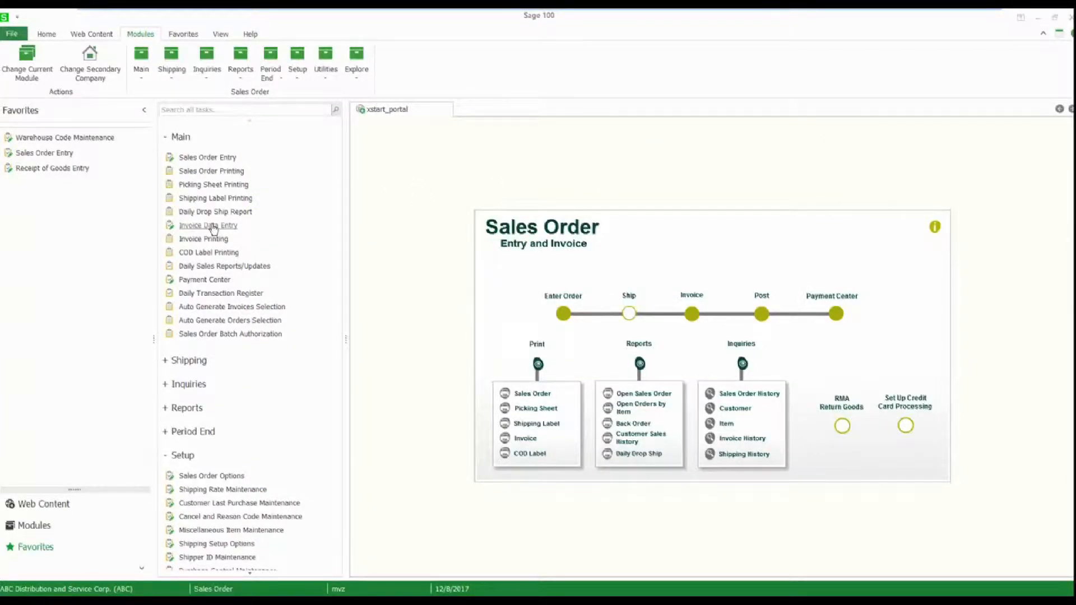
# Create an invoice with the next automatic number in S/O Invoice Data Entry and load the Custom Craft Products sales order into it.
pyautogui.click(213, 226)
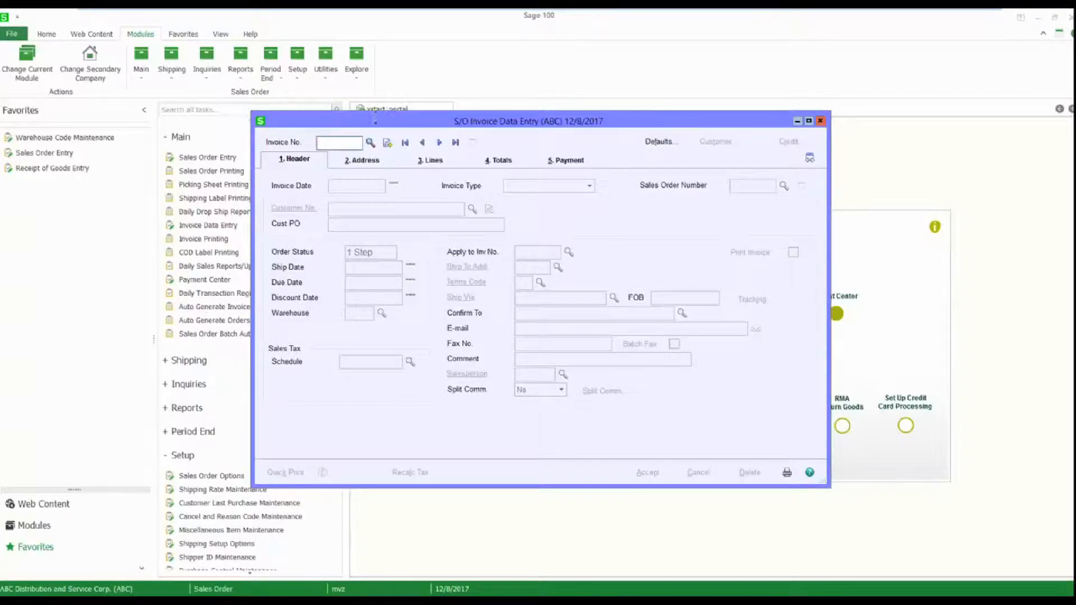
pyautogui.click(386, 143)
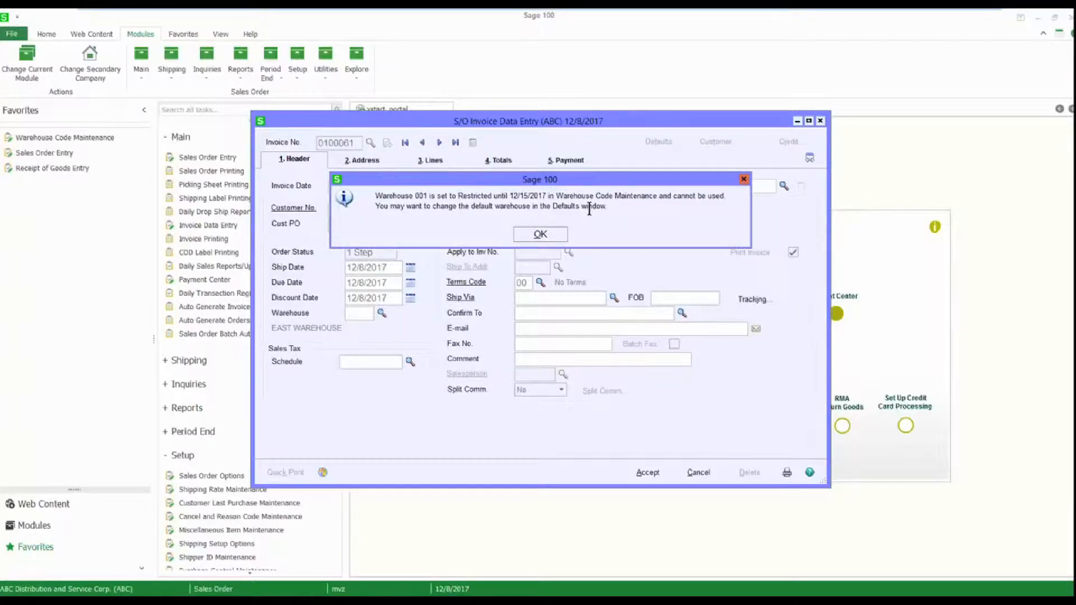
pyautogui.click(543, 238)
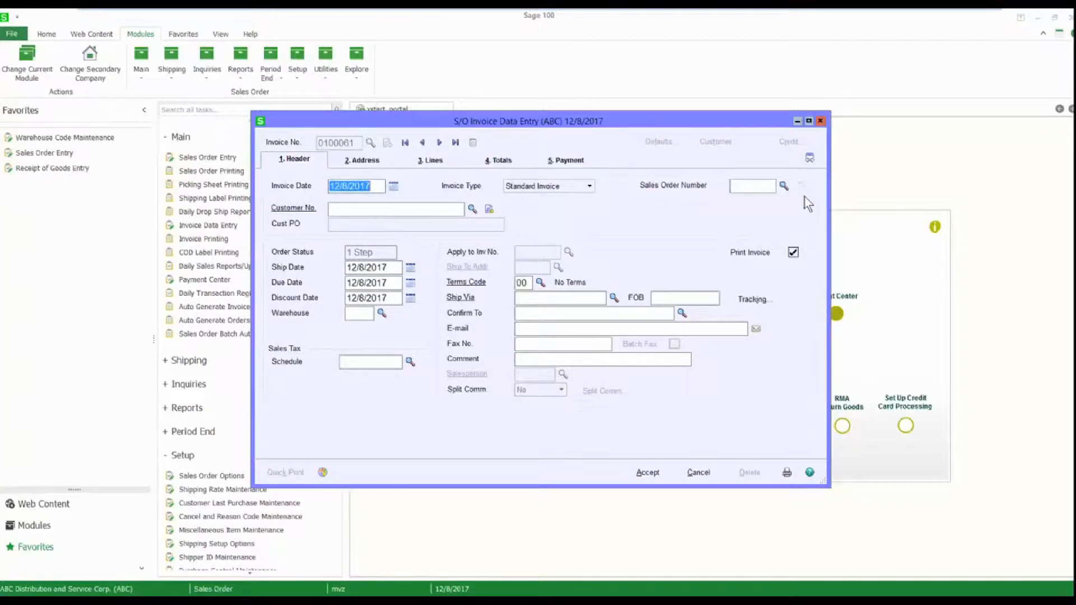
pyautogui.click(748, 185)
pyautogui.write('112')
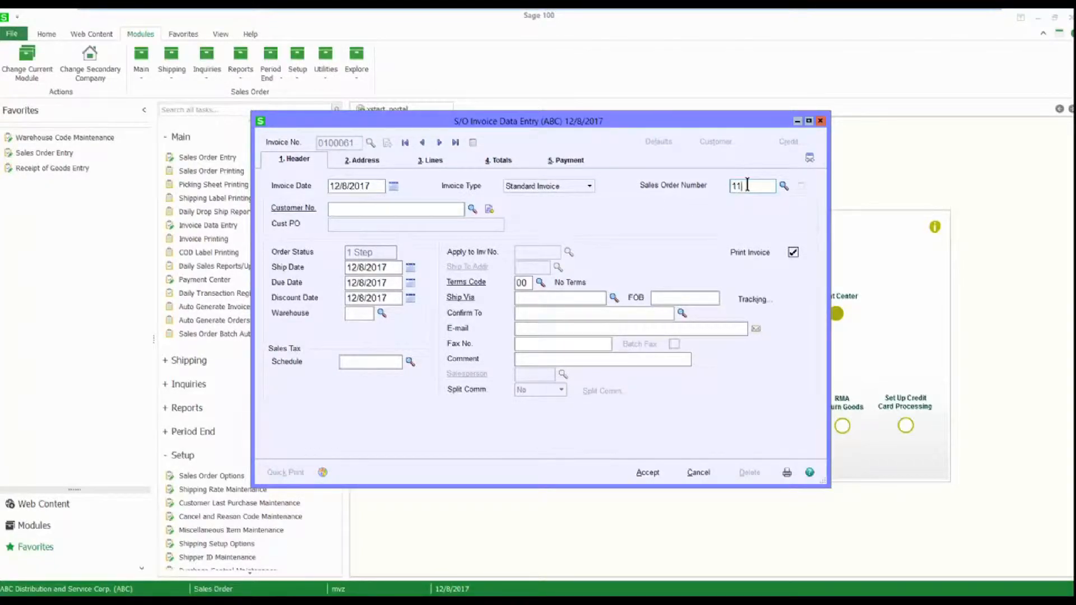
pyautogui.press('Tab')
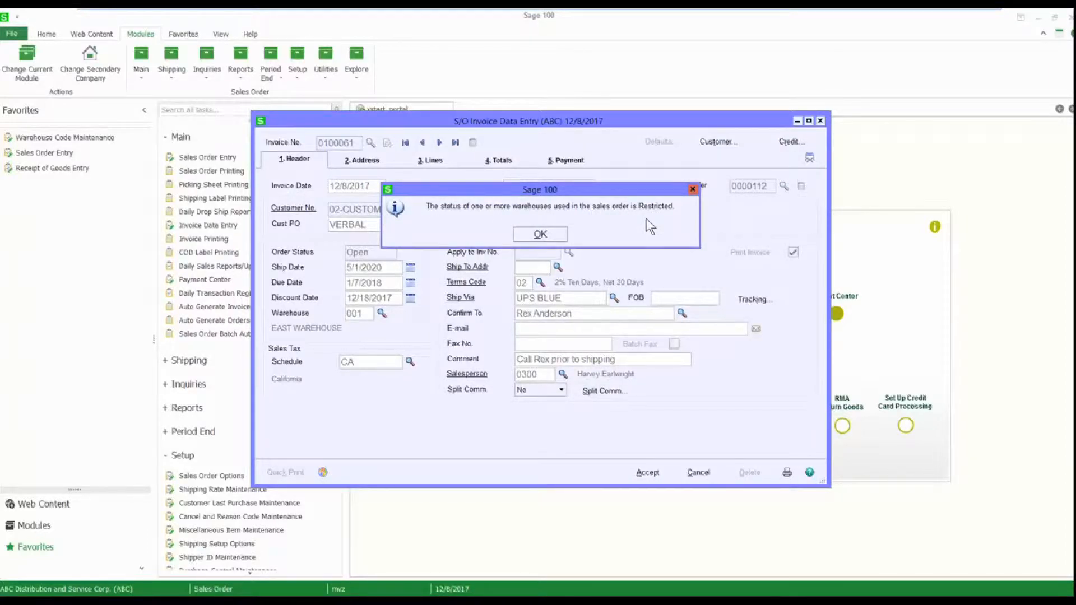
pyautogui.click(555, 236)
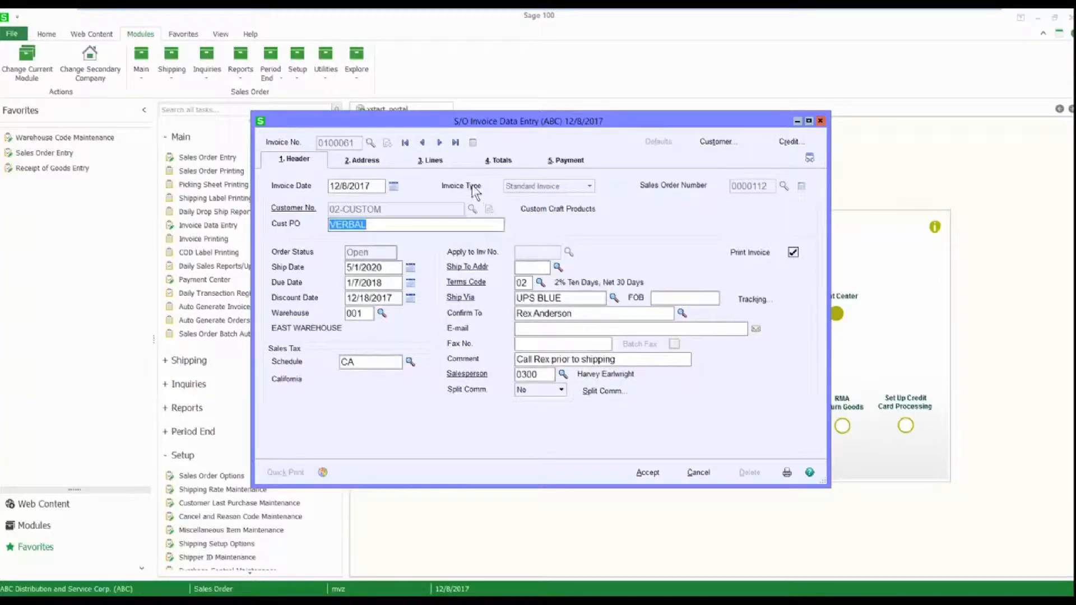
# Ship the complete sales order on the invoice lines, accept the invoice with its totals, and close invoice entry.
pyautogui.click(440, 167)
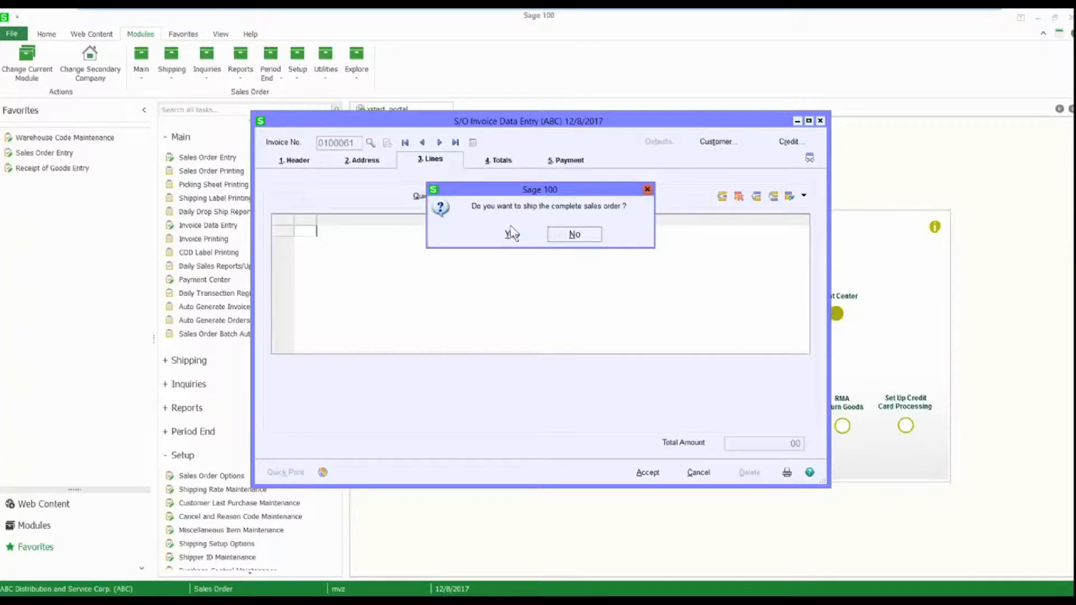
pyautogui.click(513, 236)
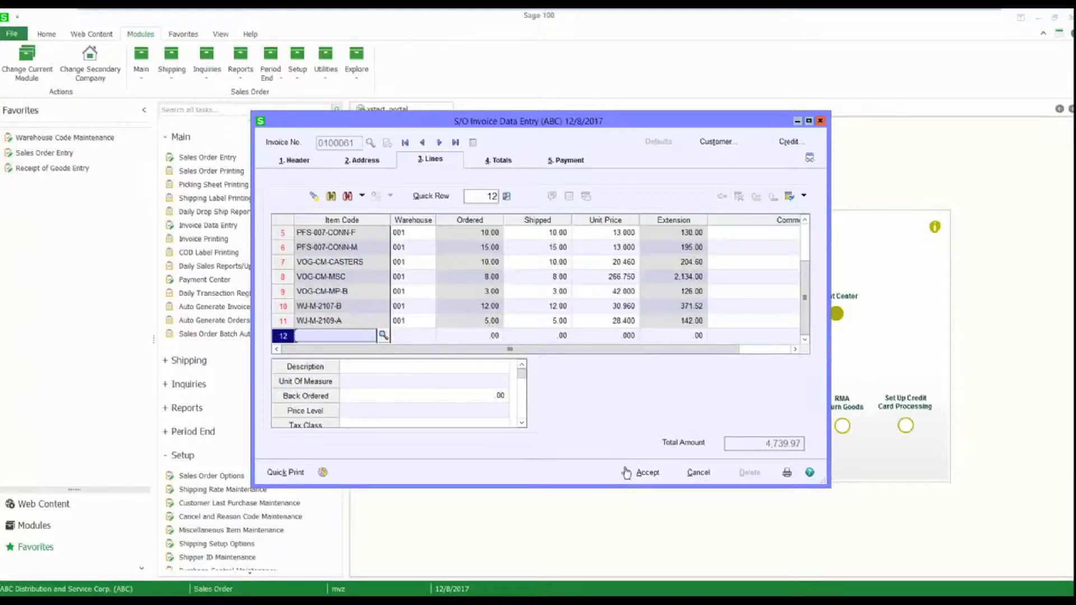
pyautogui.click(643, 474)
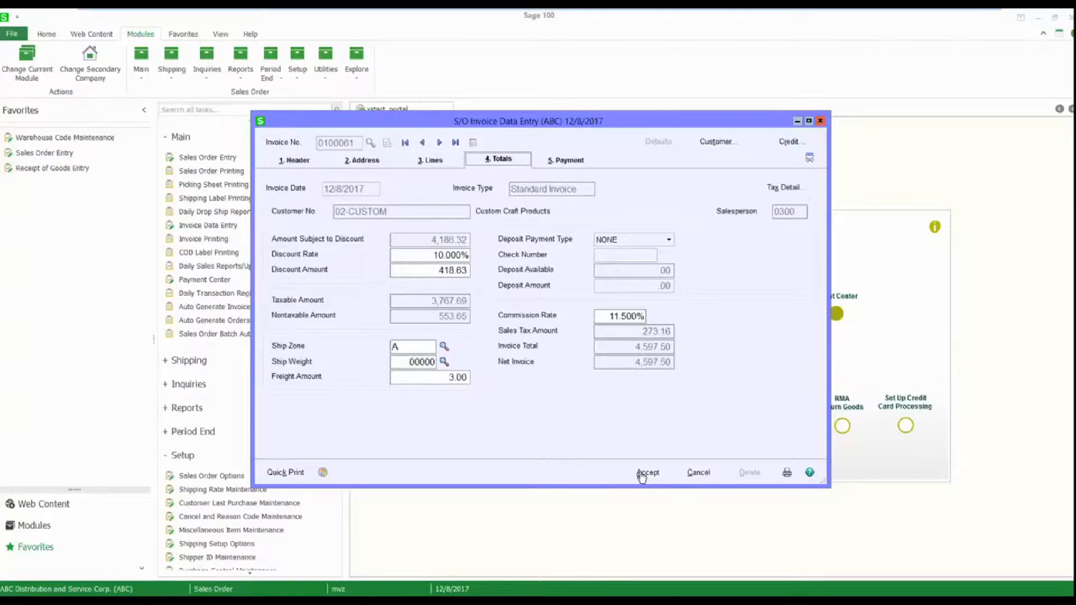
pyautogui.click(648, 475)
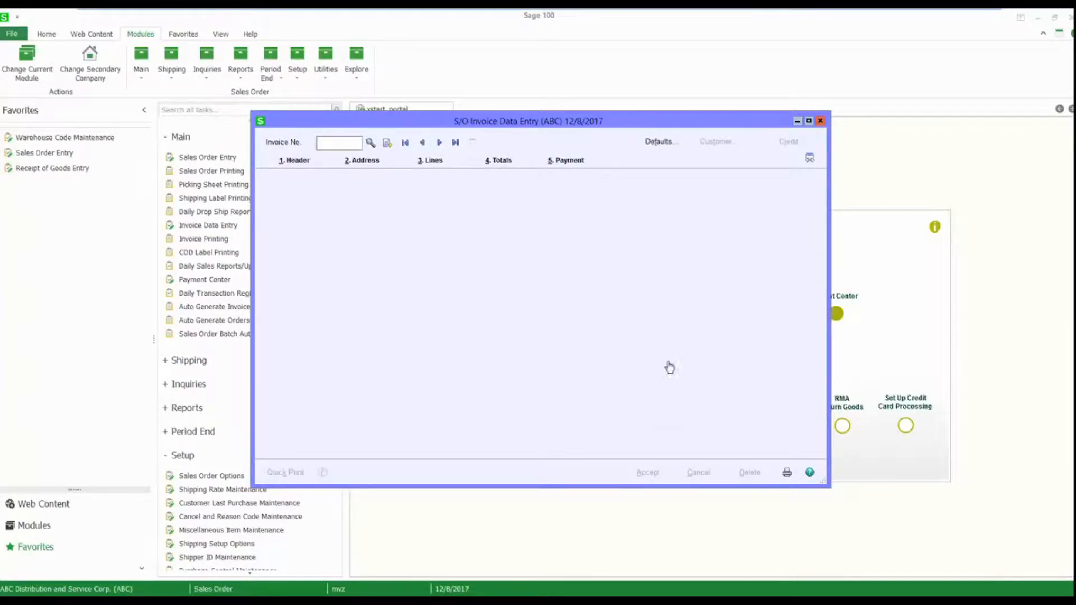
pyautogui.click(820, 121)
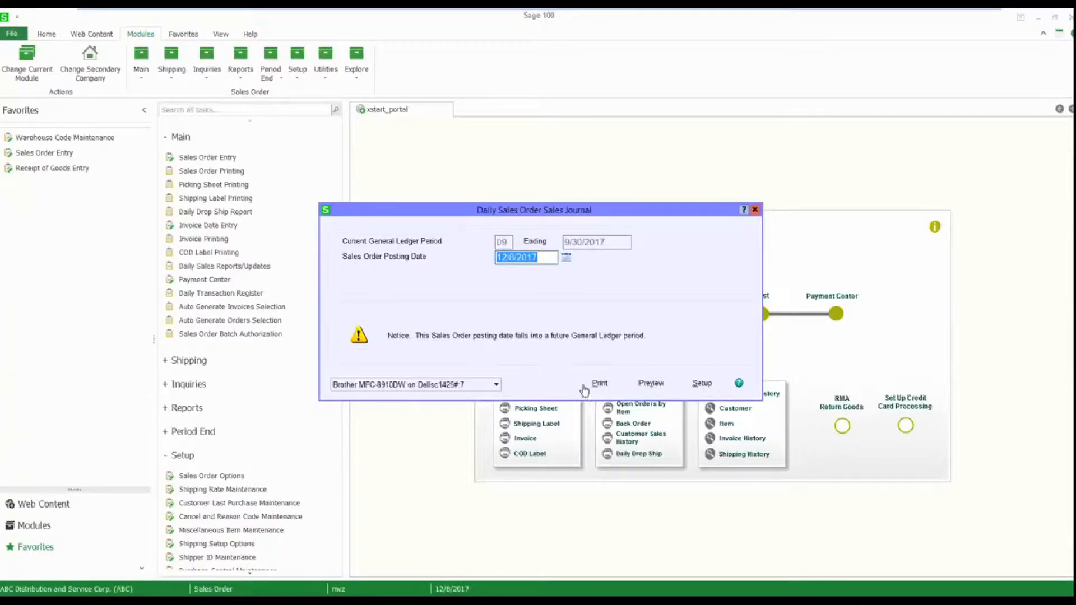
# Try to print the Daily Sales Order Sales Journal and preview its error log.
pyautogui.click(597, 385)
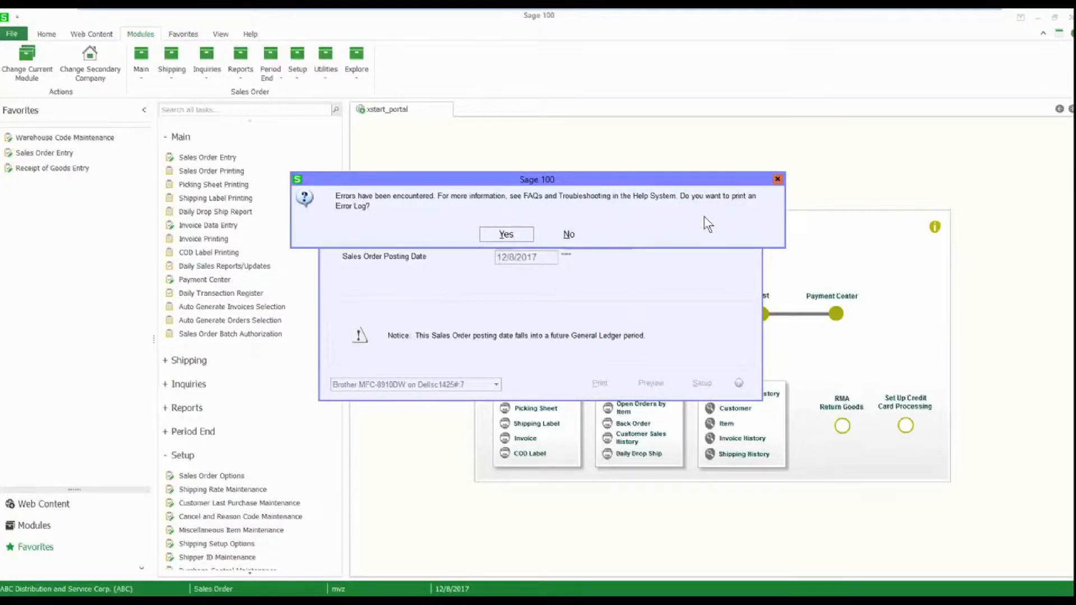
pyautogui.click(505, 234)
pyautogui.click(655, 341)
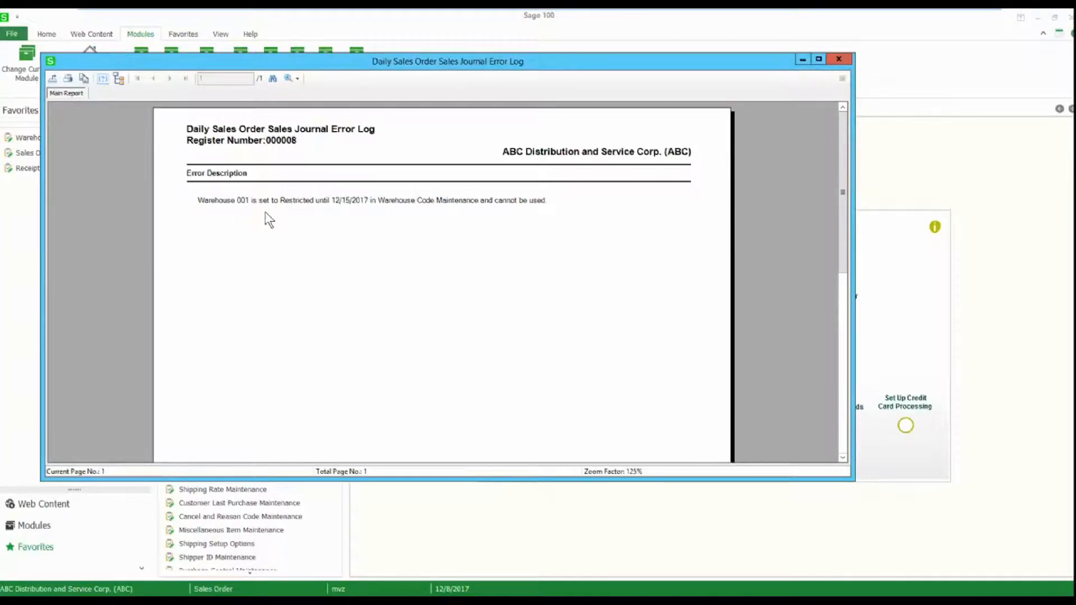
# Close the error log, the Daily Sales Order Sales Journal window and the journal's PDF copy.
pyautogui.click(838, 59)
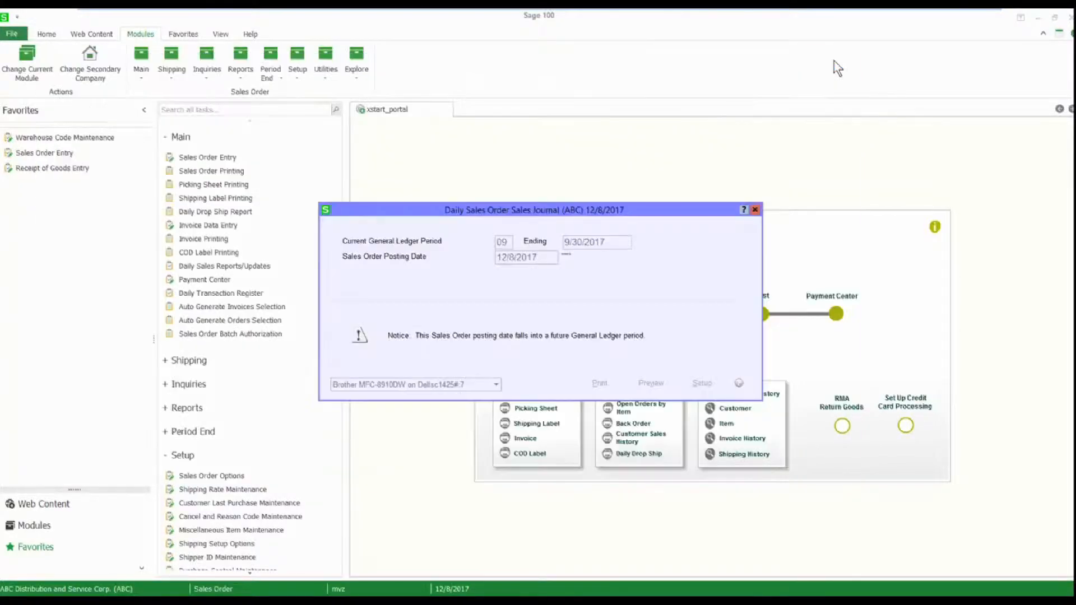
pyautogui.click(754, 210)
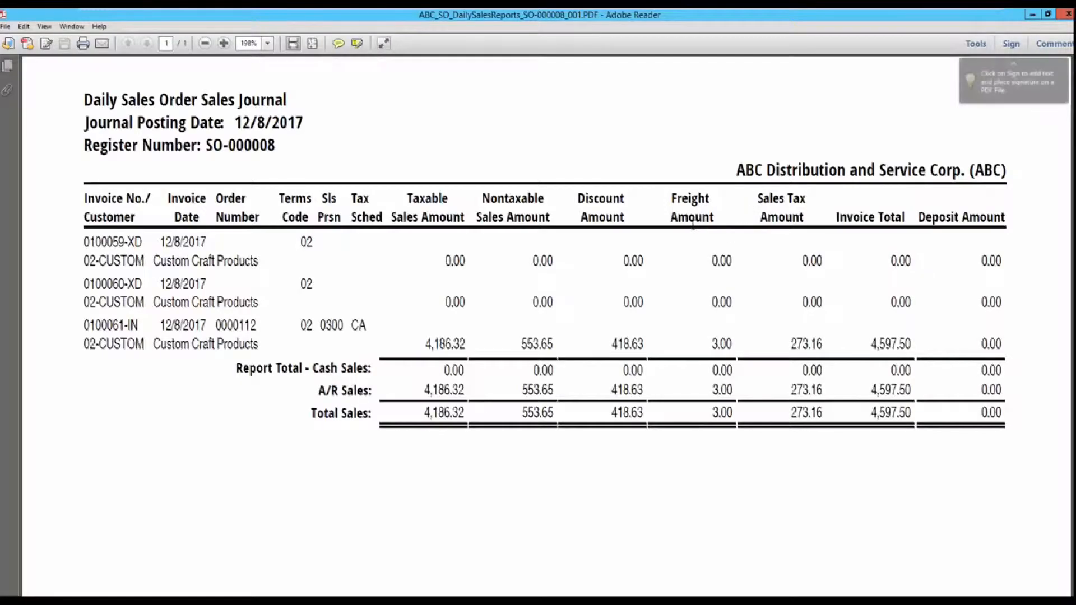
pyautogui.click(1068, 14)
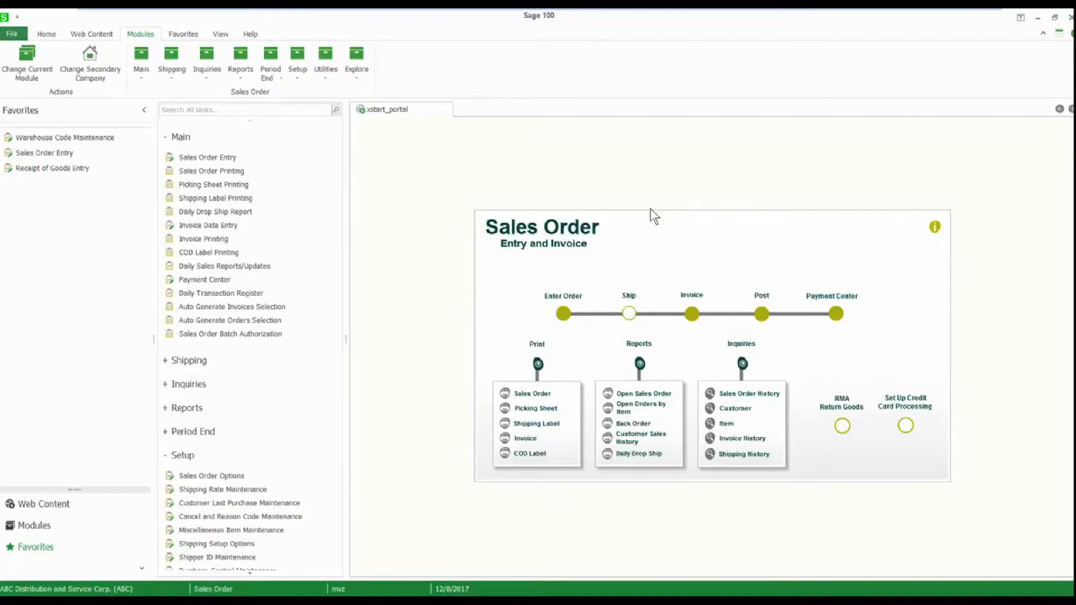
# Create a receipt with the next automatic number in Receipt of Goods Entry and load the Southwest Amalgamated Distribution, Las Flores purchase order.
pyautogui.click(52, 169)
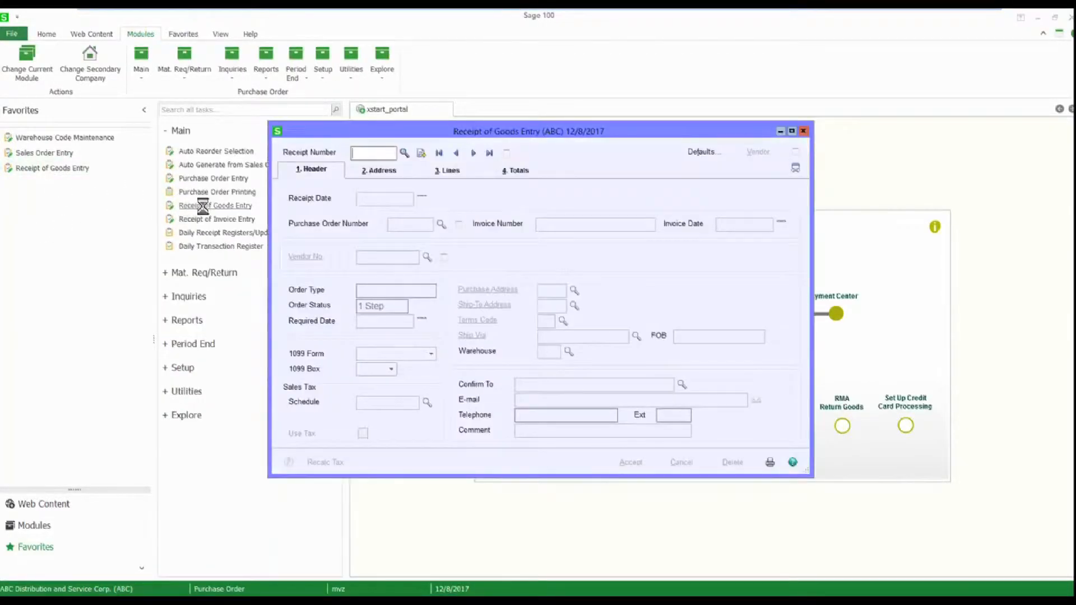
pyautogui.click(421, 153)
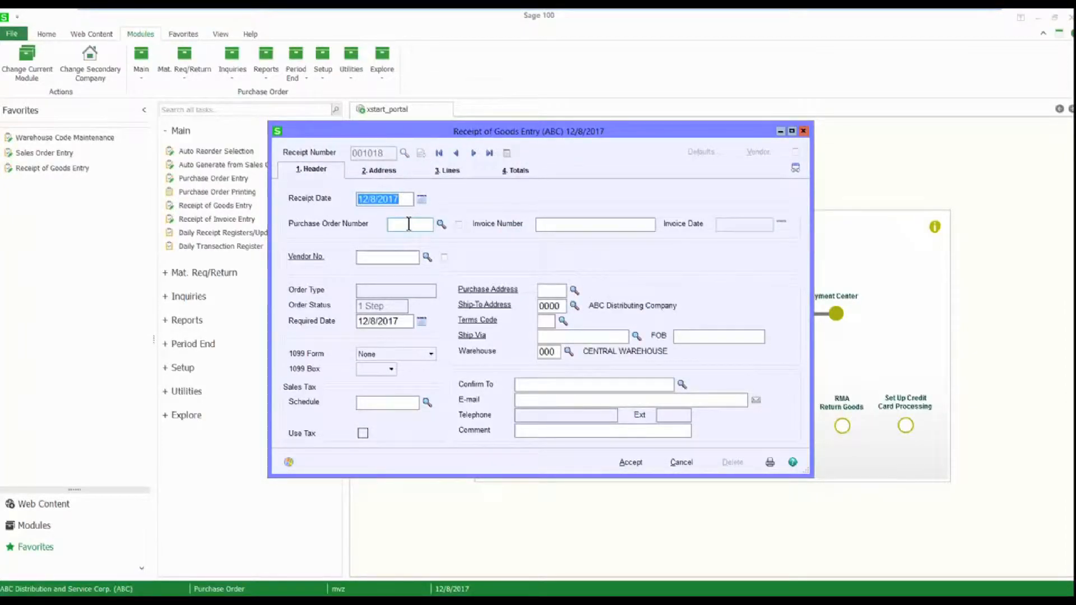
pyautogui.click(440, 224)
pyautogui.click(440, 224)
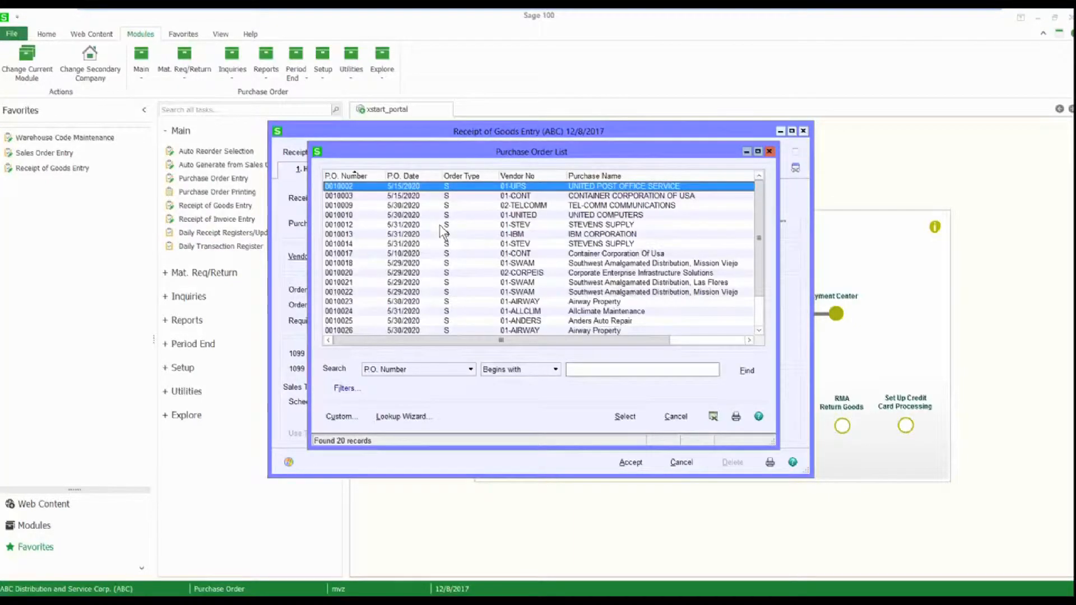
pyautogui.click(366, 283)
pyautogui.doubleClick(367, 283)
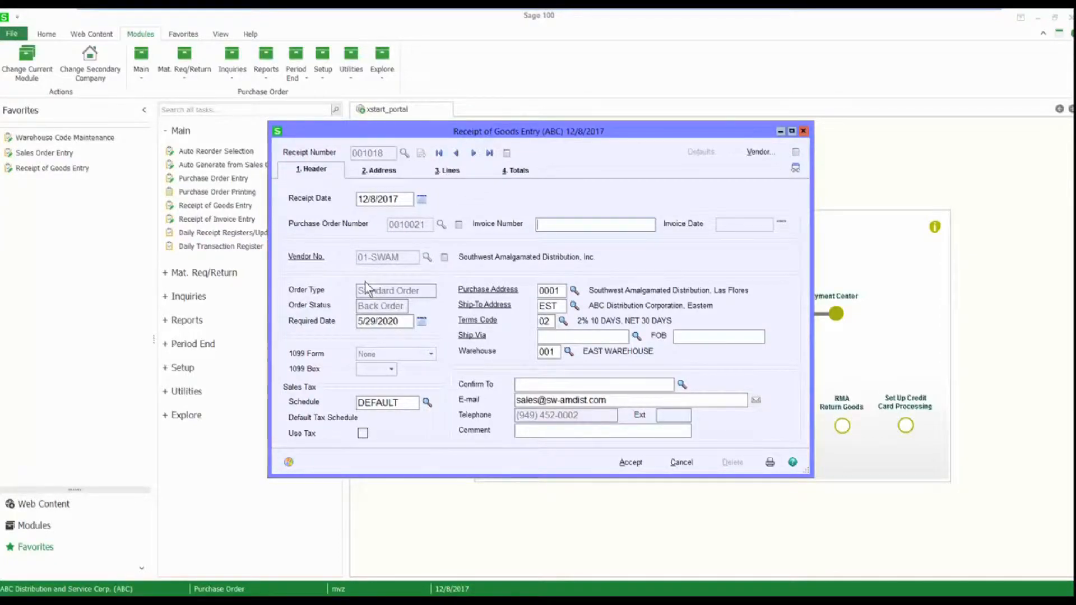
# Receive the complete purchase order on the receipt lines and accept the receipt.
pyautogui.click(448, 172)
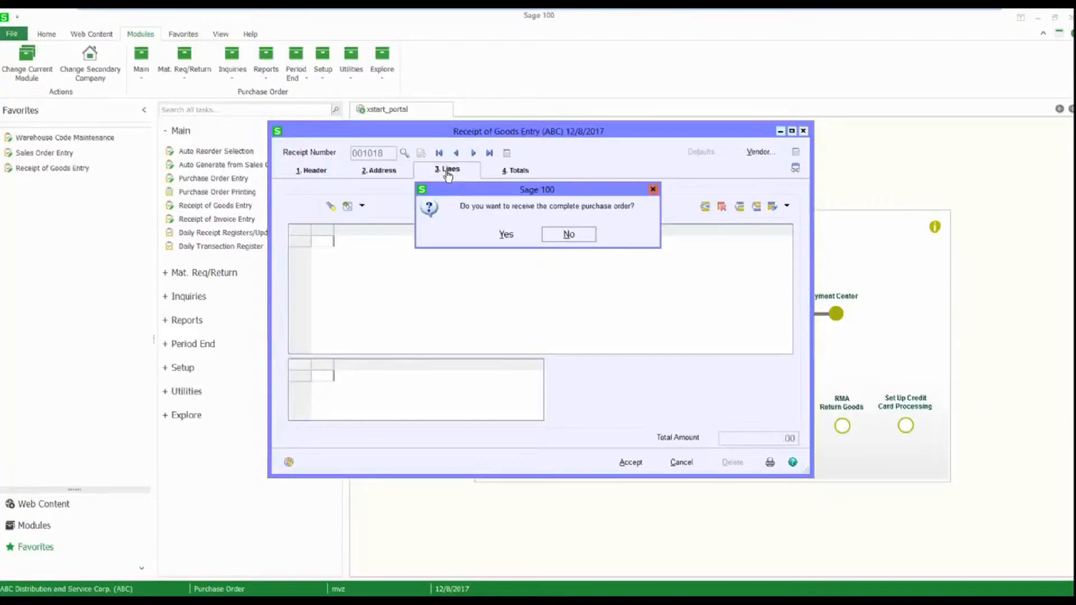
pyautogui.click(508, 235)
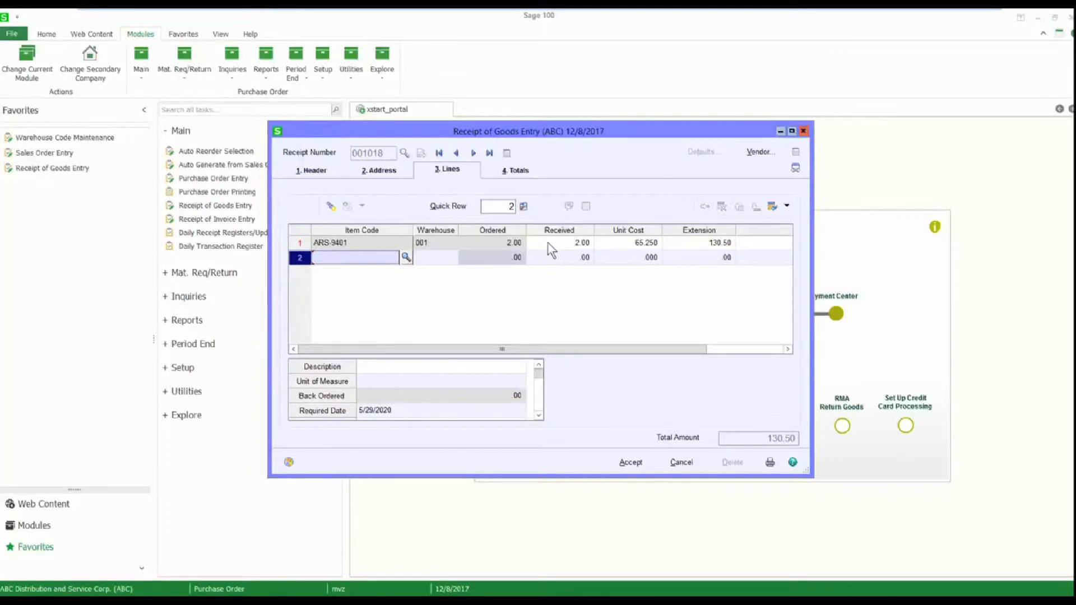
pyautogui.click(631, 462)
pyautogui.click(631, 464)
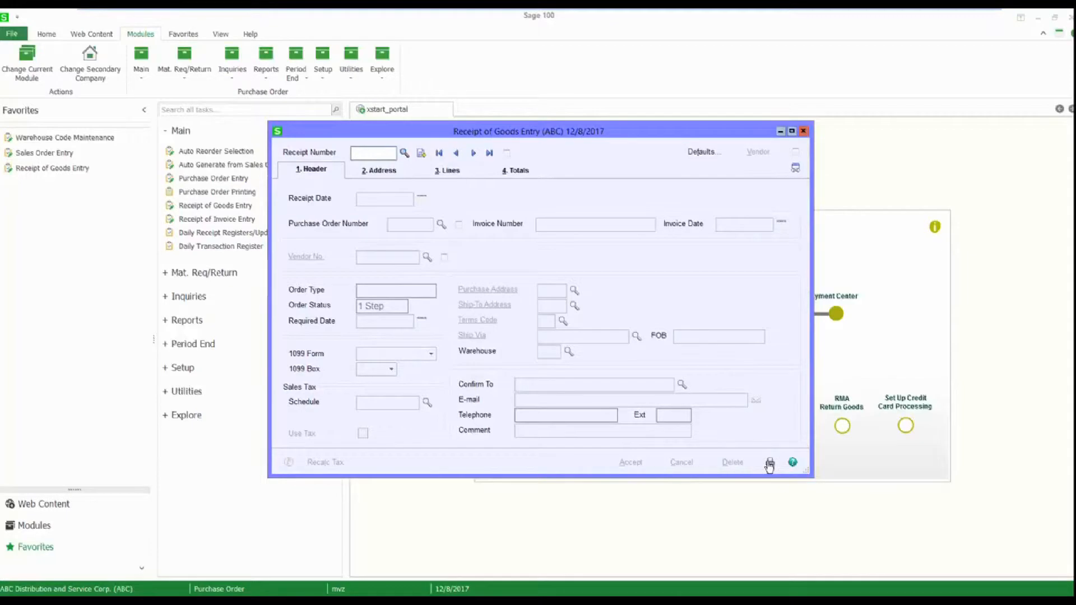
# Print the Daily Receipt Registers, close the PDF, update the Receipt of Goods Register, and decline printing the Daily Transaction Register.
pyautogui.click(770, 463)
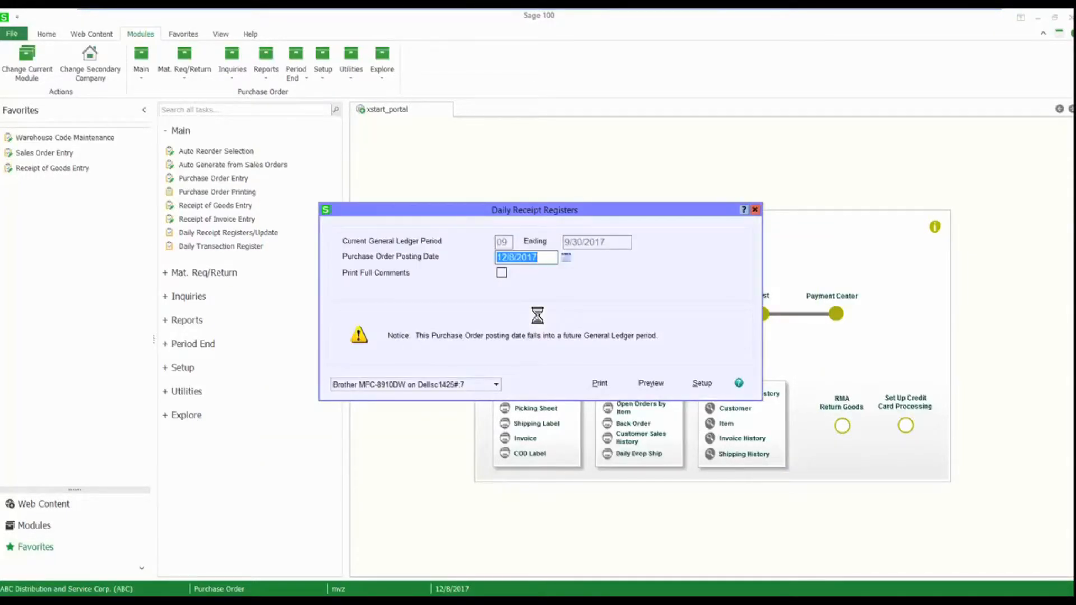
pyautogui.click(600, 385)
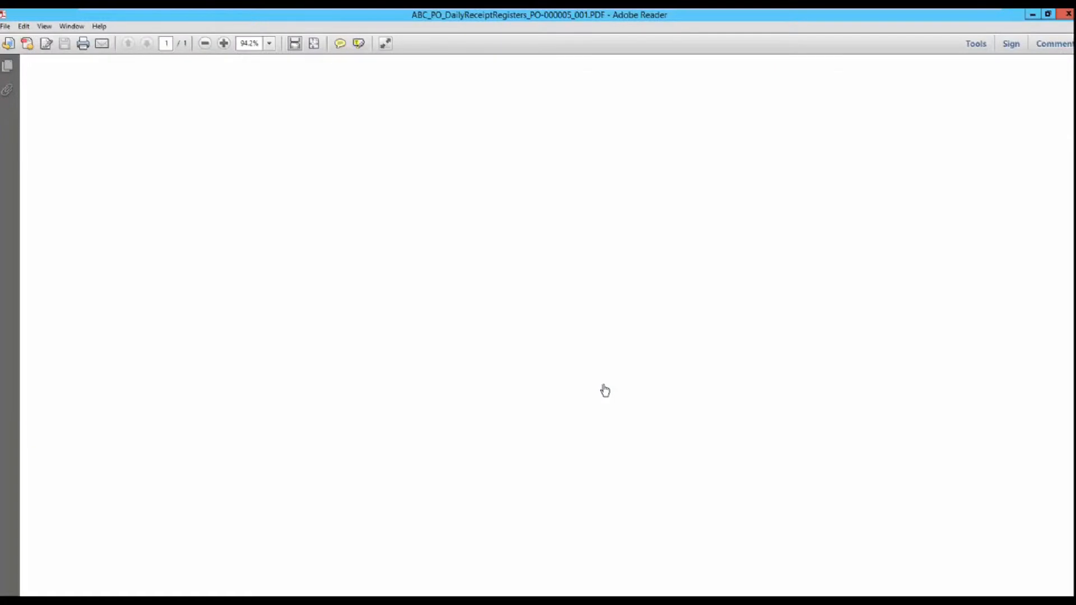
pyautogui.click(1068, 15)
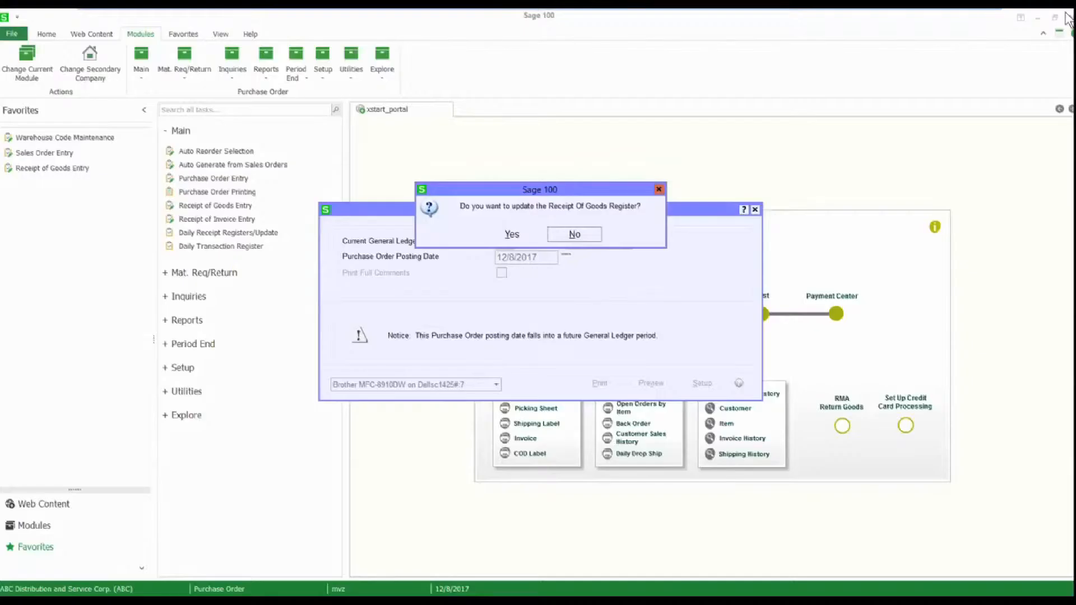
pyautogui.click(513, 236)
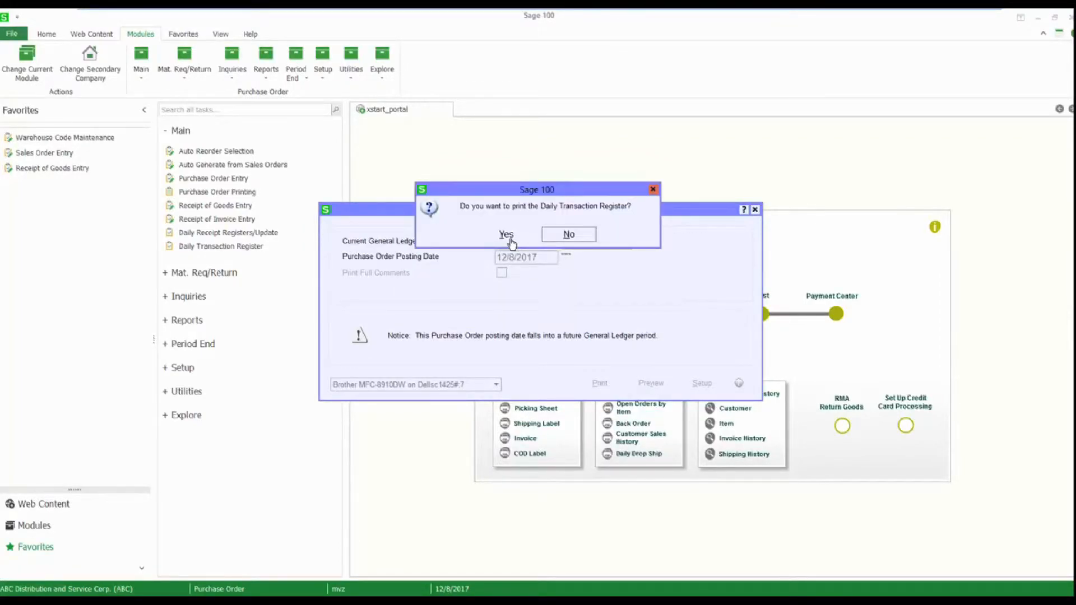
pyautogui.click(570, 236)
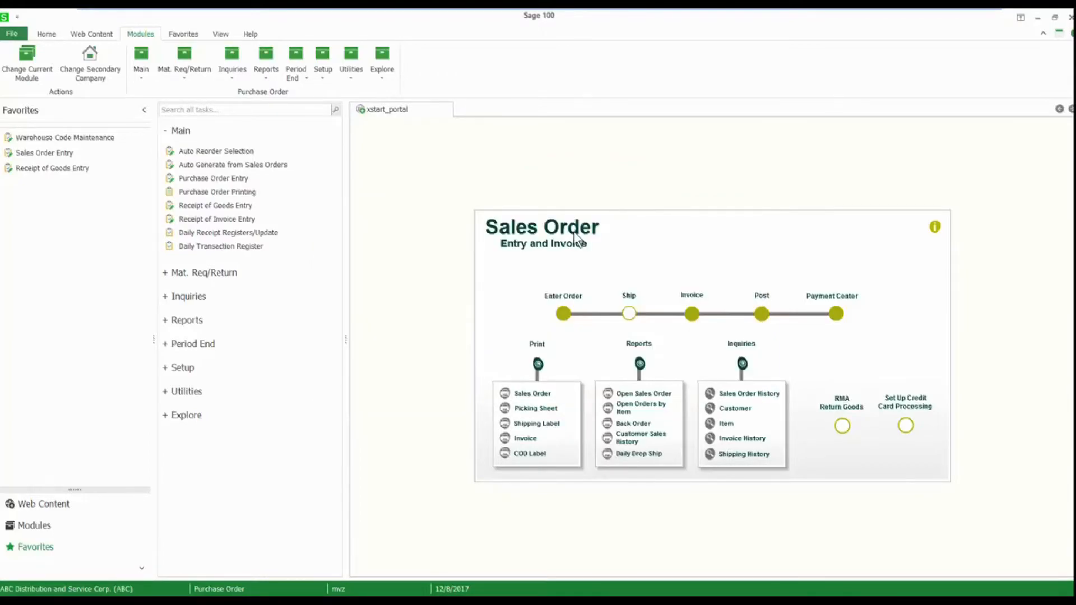